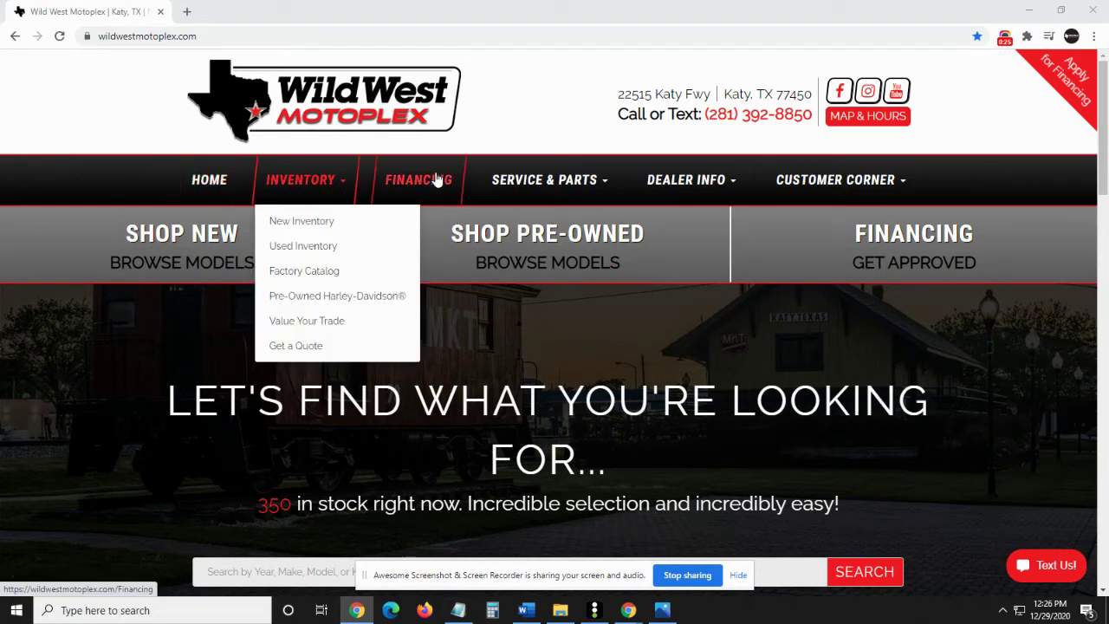
Open the dealership's Order Parts page and choose Honda Street Bikes in the OEM parts finder
{"action": "mouse_move", "coordinate": [548, 180]}
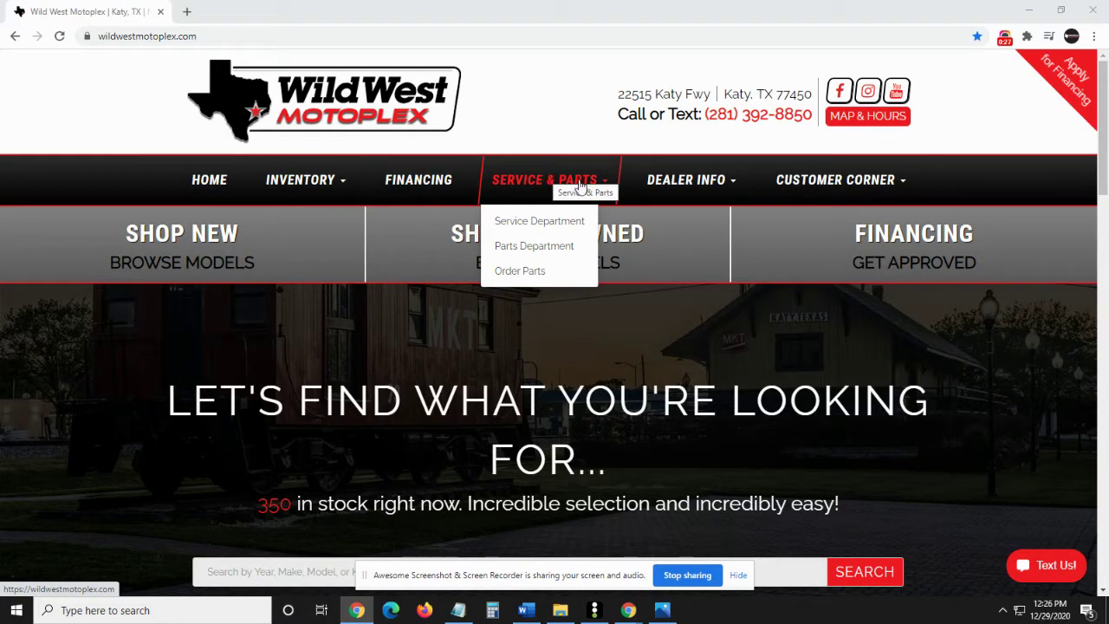
{"action": "left_click", "coordinate": [525, 274]}
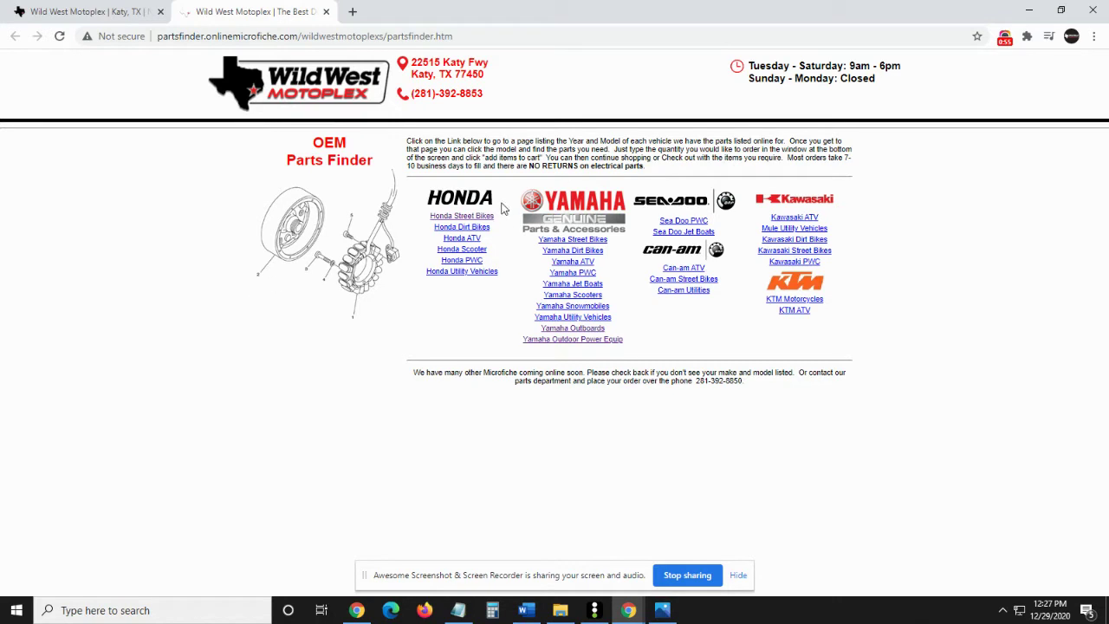
{"action": "left_click", "coordinate": [459, 221]}
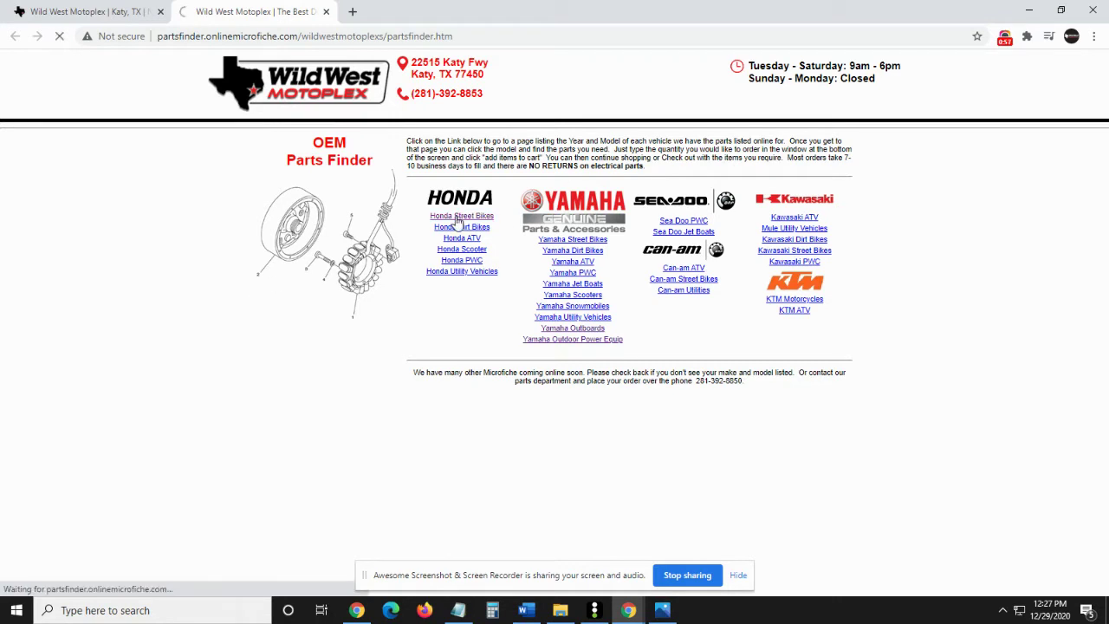
List the 2014 Honda street bikes and open the CB1100AC model
{"action": "left_click", "coordinate": [544, 174]}
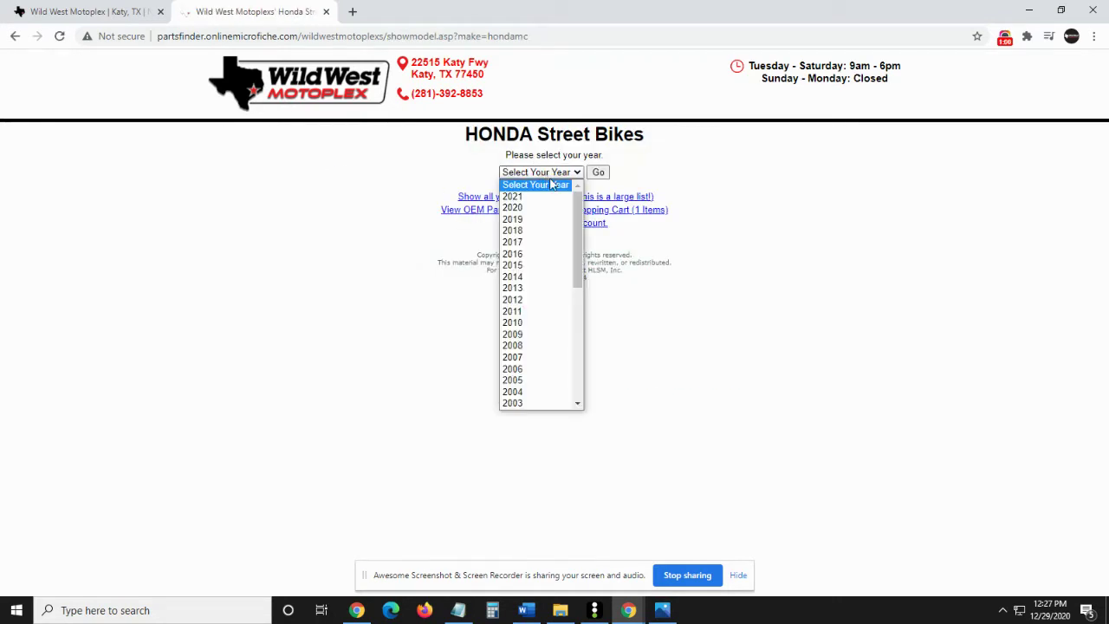
{"action": "left_click", "coordinate": [532, 275]}
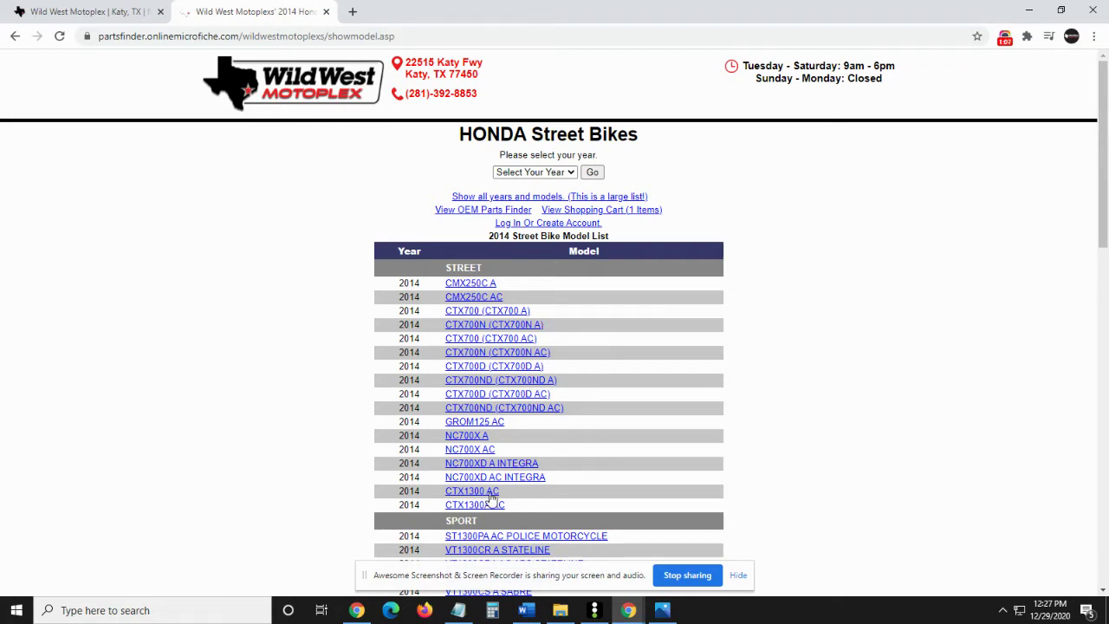
{"action": "scroll", "coordinate": [246, 442], "scroll_direction": "down", "scroll_amount": 2}
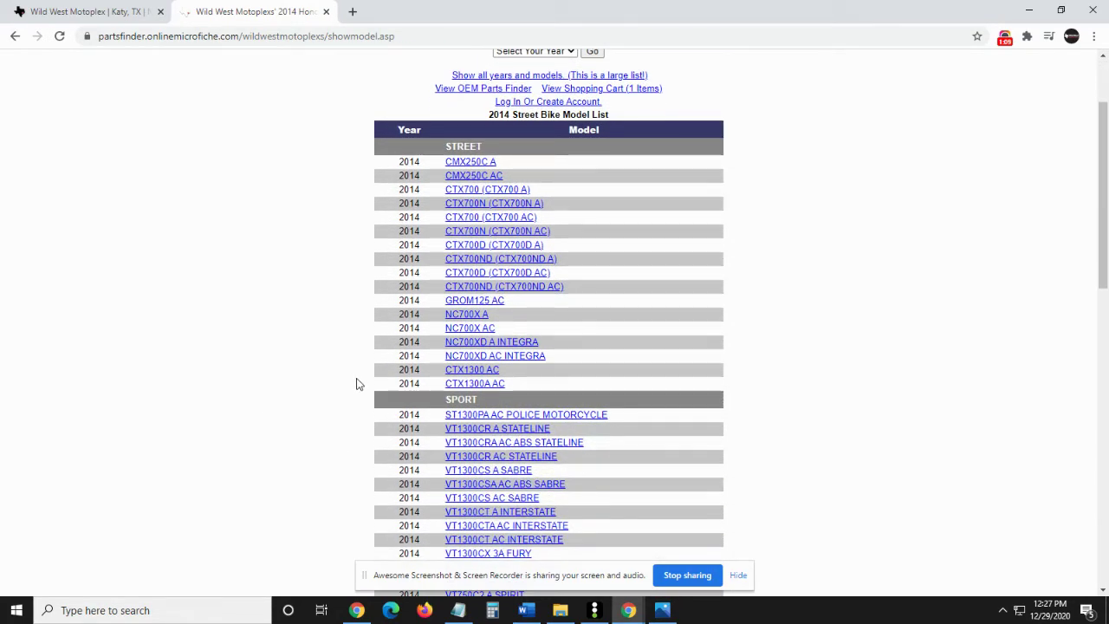
{"action": "scroll", "coordinate": [355, 364], "scroll_direction": "down", "scroll_amount": 2}
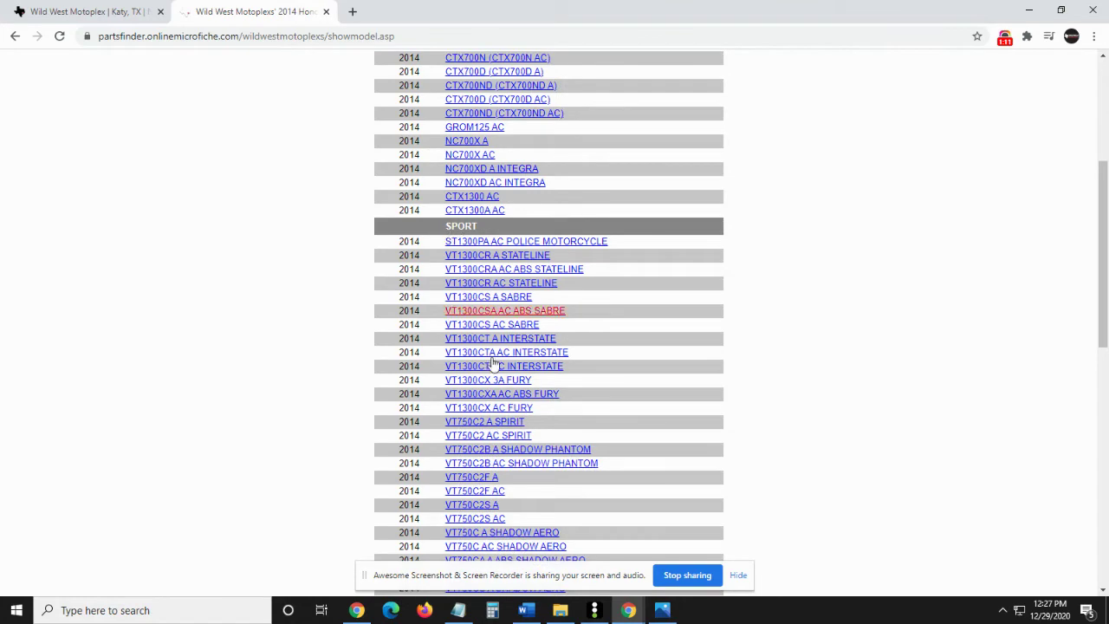
{"action": "scroll", "coordinate": [356, 338], "scroll_direction": "down", "scroll_amount": 1}
{"action": "scroll", "coordinate": [486, 412], "scroll_direction": "down", "scroll_amount": 1}
{"action": "scroll", "coordinate": [563, 378], "scroll_direction": "down", "scroll_amount": 1}
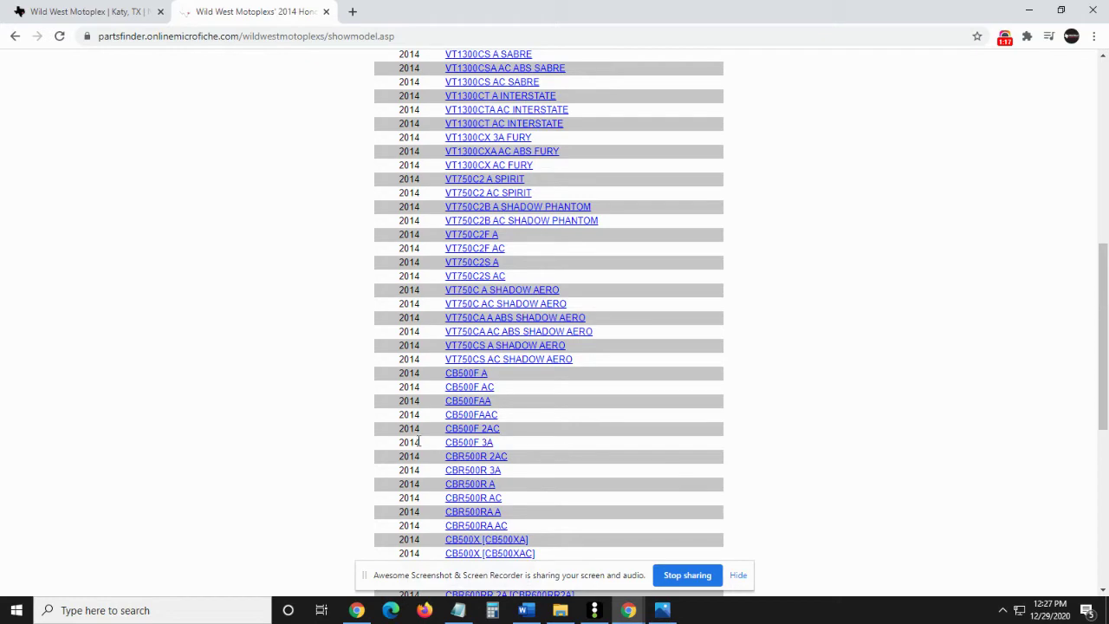
{"action": "scroll", "coordinate": [460, 437], "scroll_direction": "down", "scroll_amount": 3}
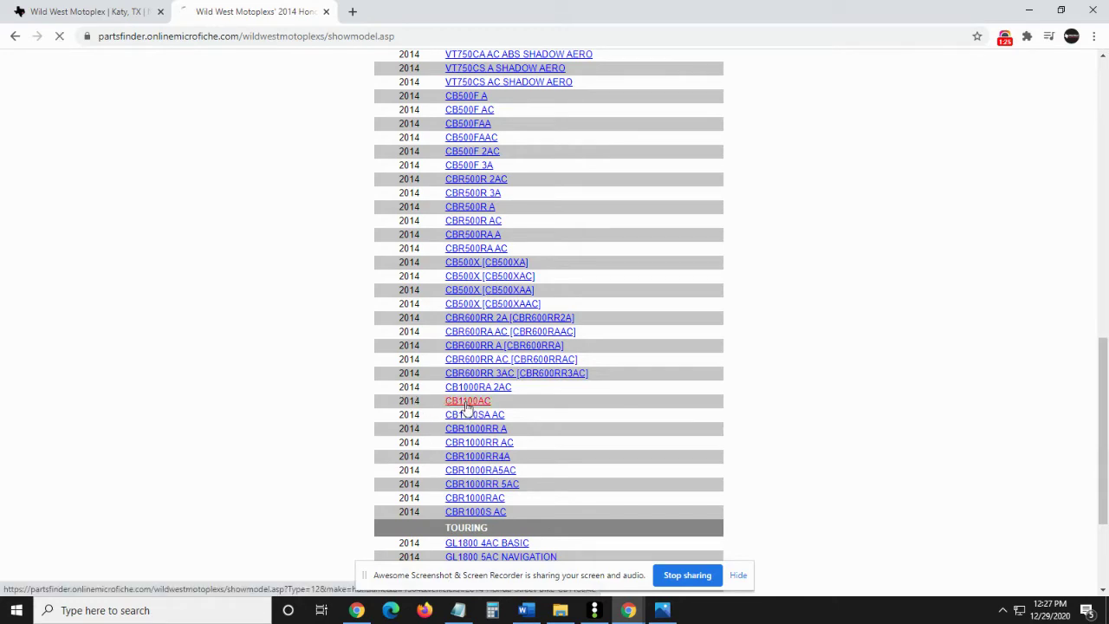
Look through the engine and frame parts sections listed for the 2014 CB1100AC
{"action": "scroll", "coordinate": [322, 350], "scroll_direction": "down", "scroll_amount": 2}
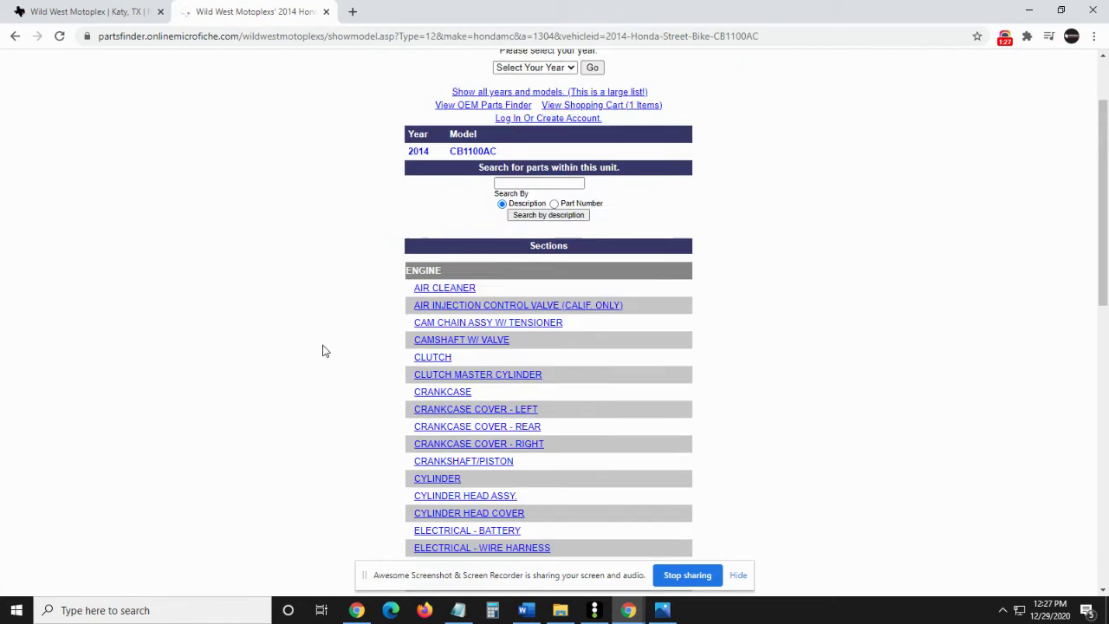
{"action": "scroll", "coordinate": [322, 350], "scroll_direction": "down", "scroll_amount": 2}
{"action": "scroll", "coordinate": [323, 350], "scroll_direction": "up", "scroll_amount": 3}
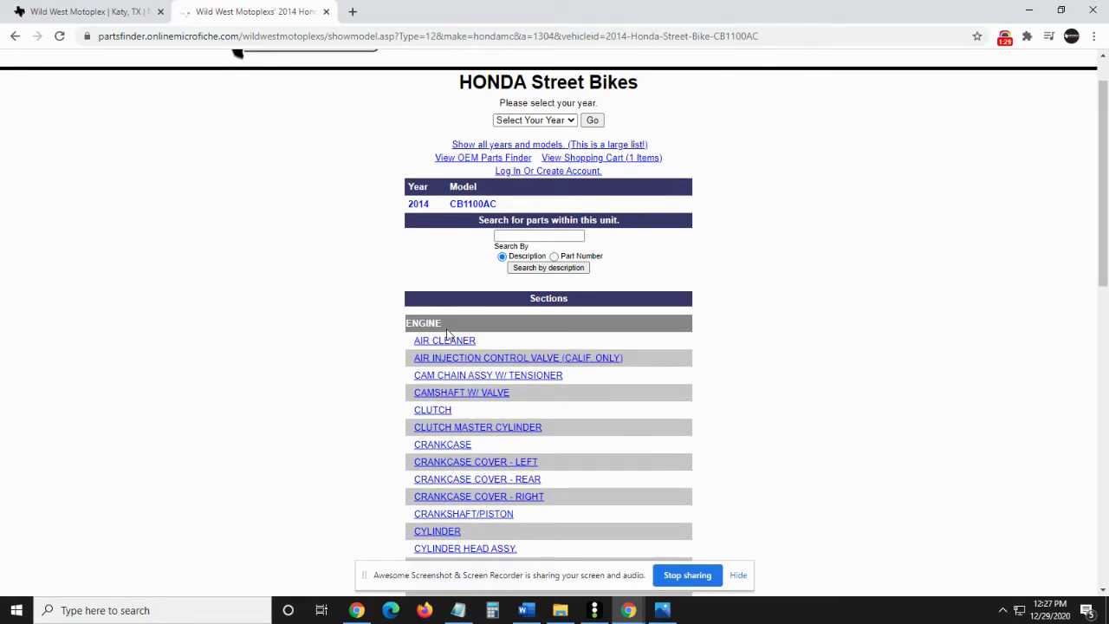
{"action": "scroll", "coordinate": [451, 334], "scroll_direction": "down", "scroll_amount": 5}
{"action": "mouse_move", "coordinate": [506, 328]}
{"action": "scroll", "coordinate": [263, 301], "scroll_direction": "up", "scroll_amount": 5}
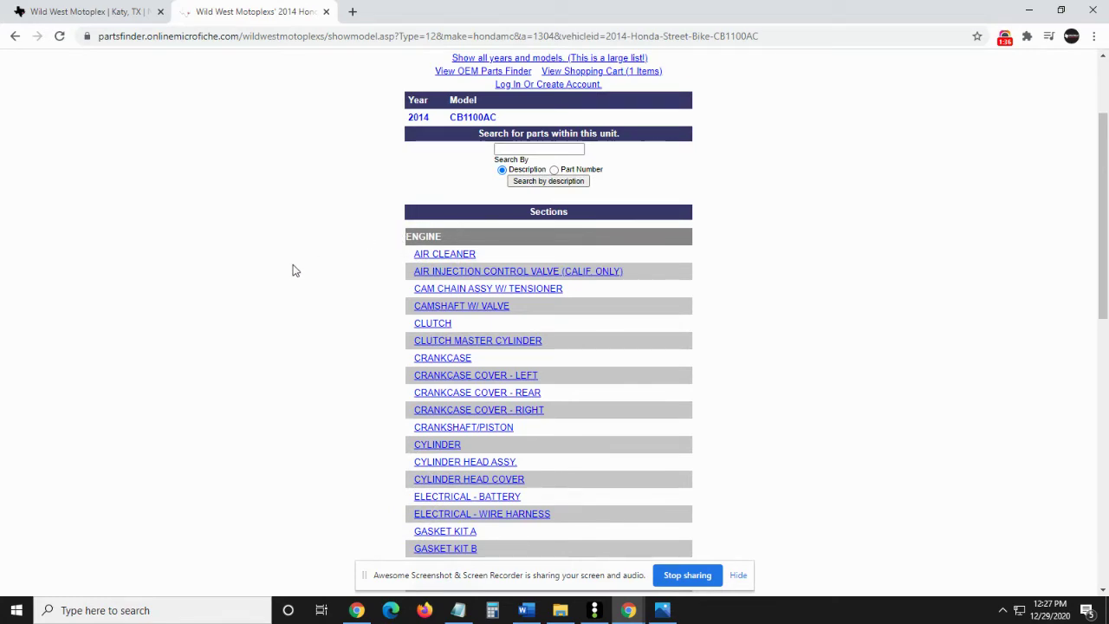
{"action": "scroll", "coordinate": [294, 272], "scroll_direction": "down", "scroll_amount": 3}
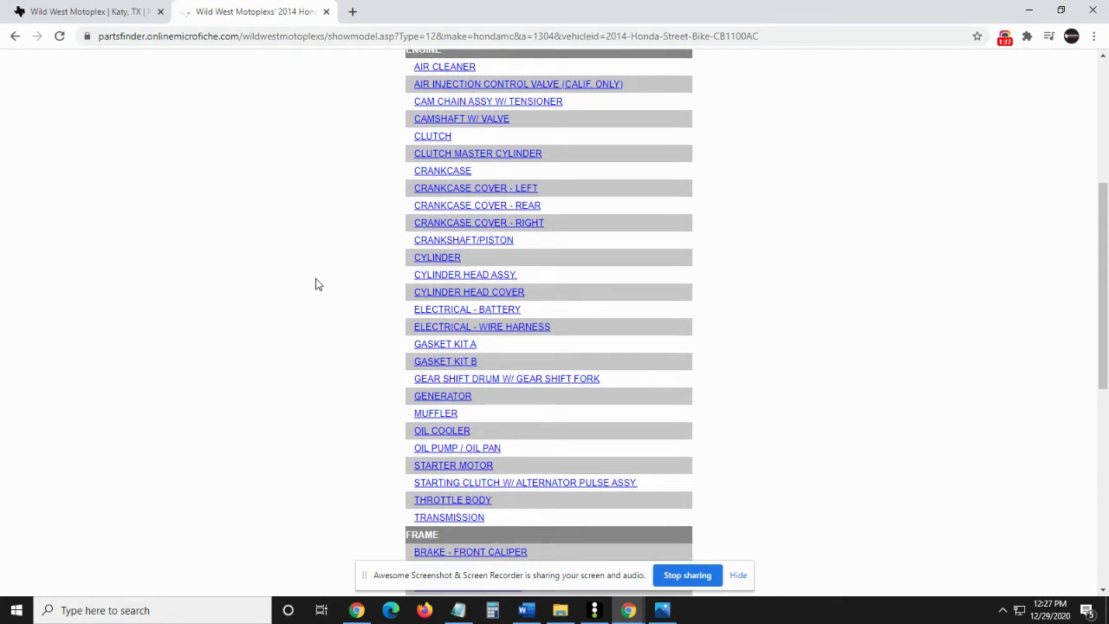
{"action": "scroll", "coordinate": [317, 284], "scroll_direction": "down", "scroll_amount": 1}
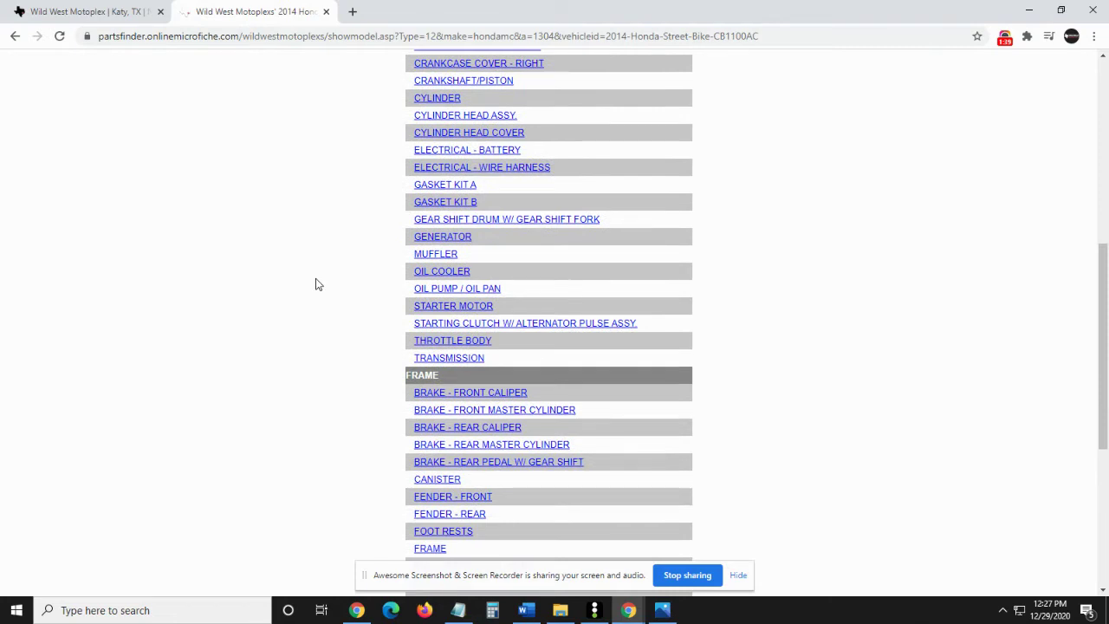
{"action": "scroll", "coordinate": [318, 284], "scroll_direction": "up", "scroll_amount": 1}
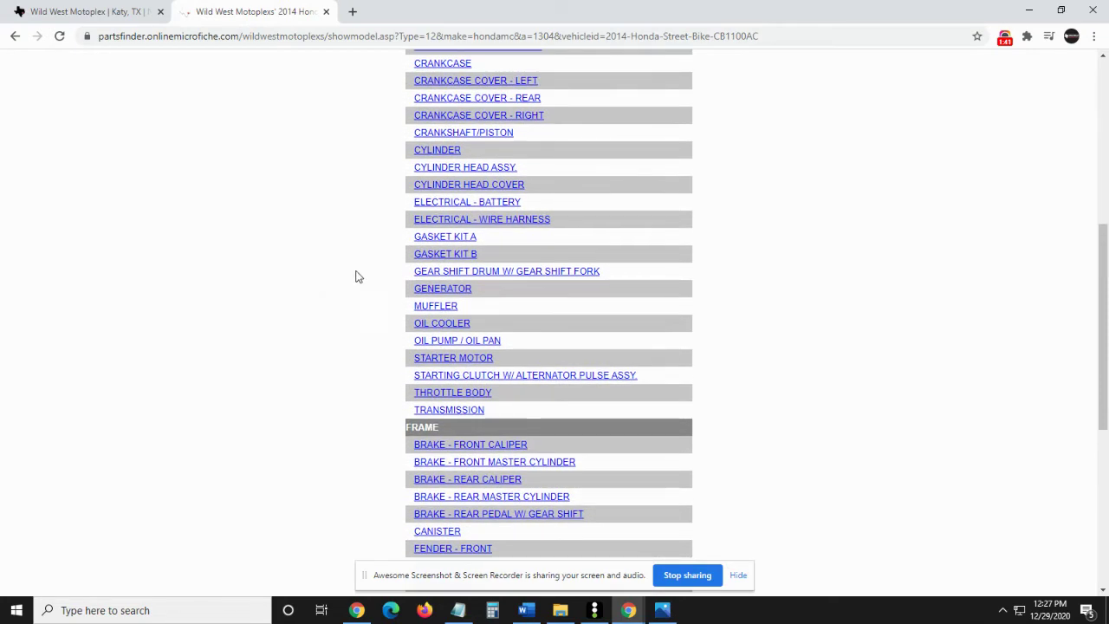
{"action": "scroll", "coordinate": [356, 276], "scroll_direction": "up", "scroll_amount": 1}
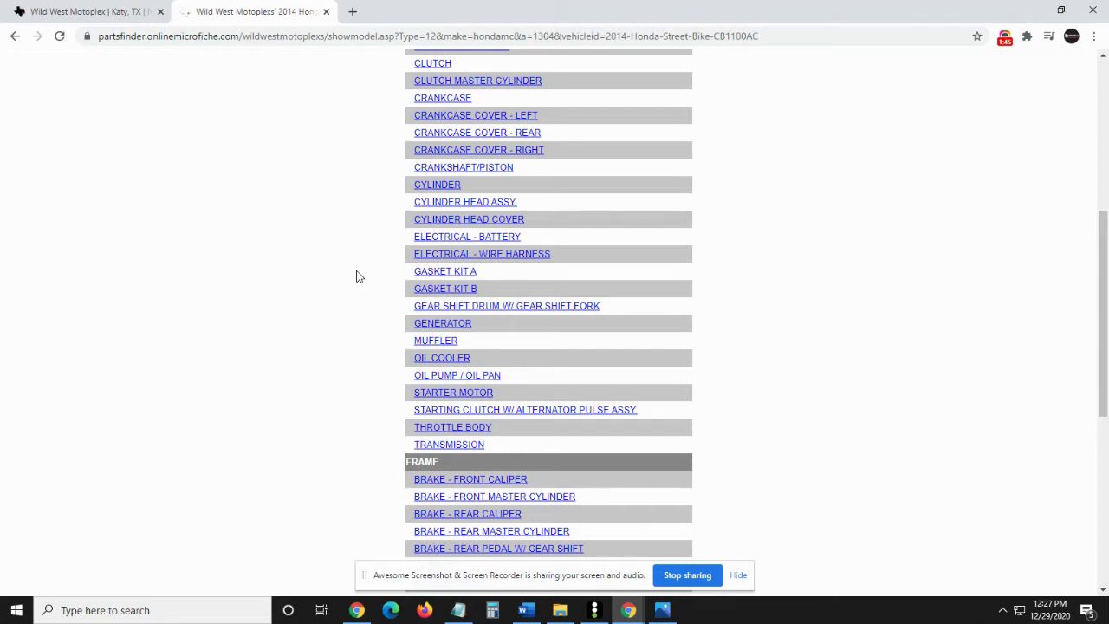
{"action": "scroll", "coordinate": [362, 281], "scroll_direction": "up", "scroll_amount": 1}
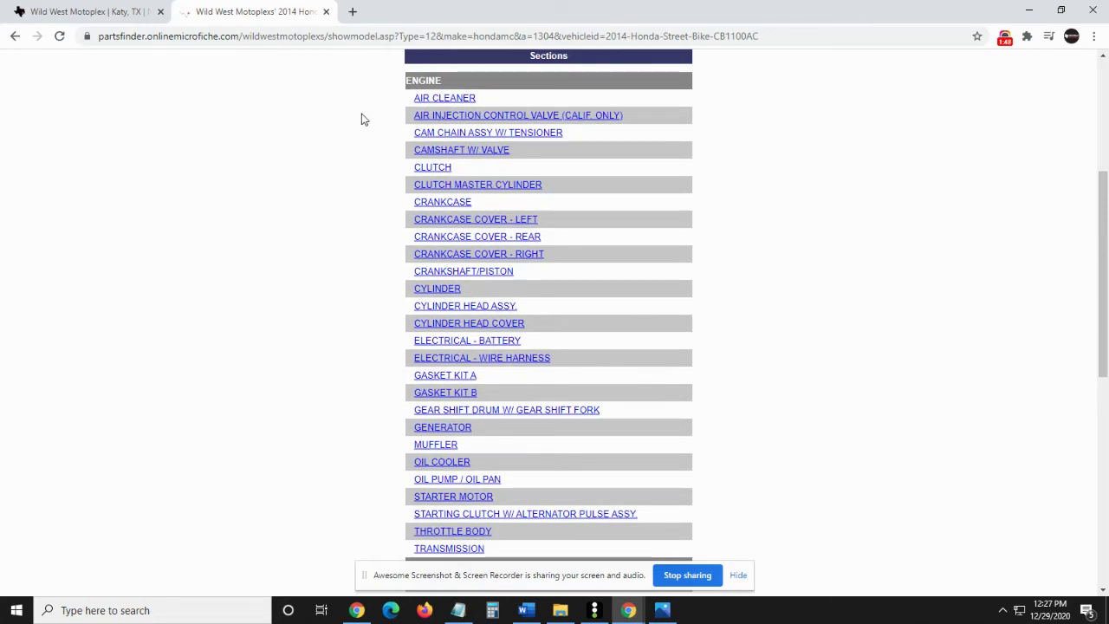
{"action": "scroll", "coordinate": [360, 225], "scroll_direction": "down", "scroll_amount": 2}
{"action": "scroll", "coordinate": [358, 234], "scroll_direction": "down", "scroll_amount": 3}
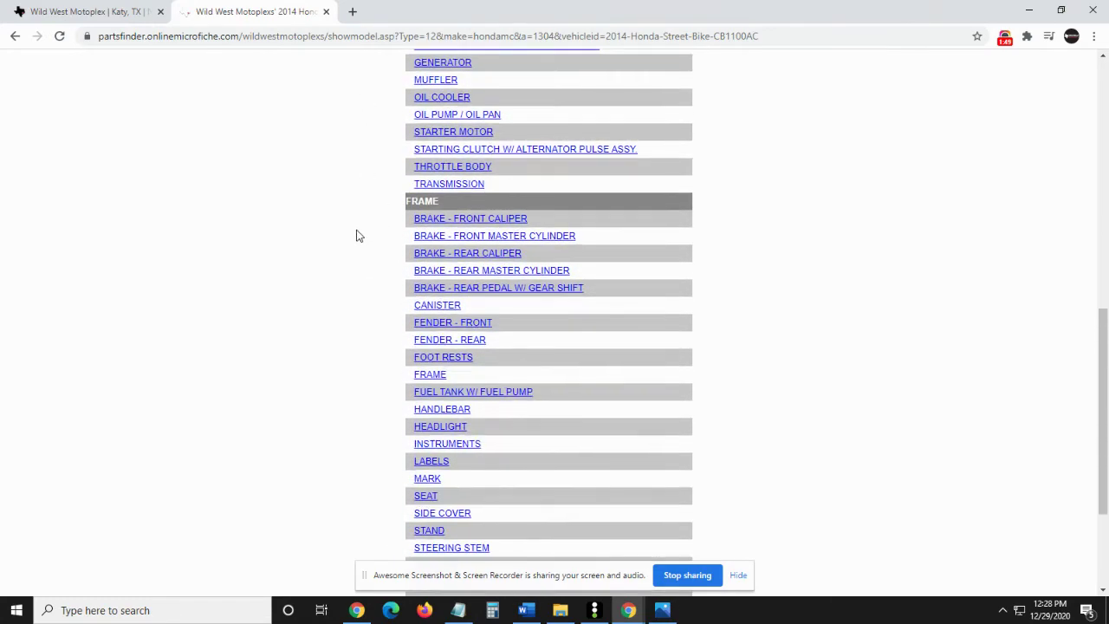
Open the Headlight section under Frame and view its full parts diagram
{"action": "mouse_move", "coordinate": [423, 208]}
{"action": "mouse_move", "coordinate": [428, 364]}
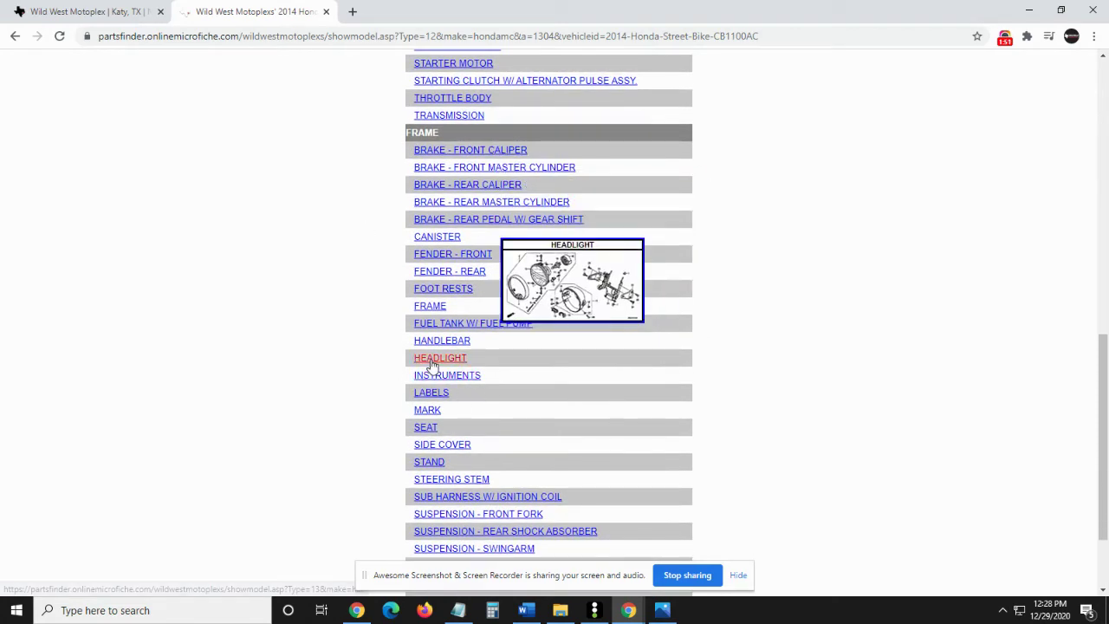
{"action": "left_click", "coordinate": [432, 363]}
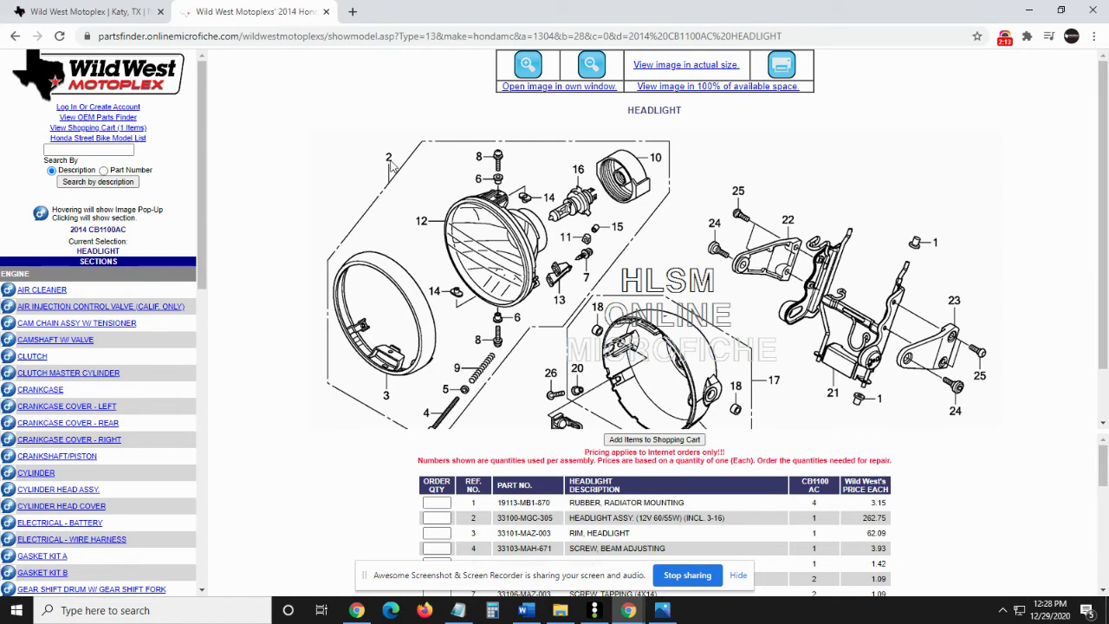
{"action": "scroll", "coordinate": [391, 167], "scroll_direction": "down", "scroll_amount": 1}
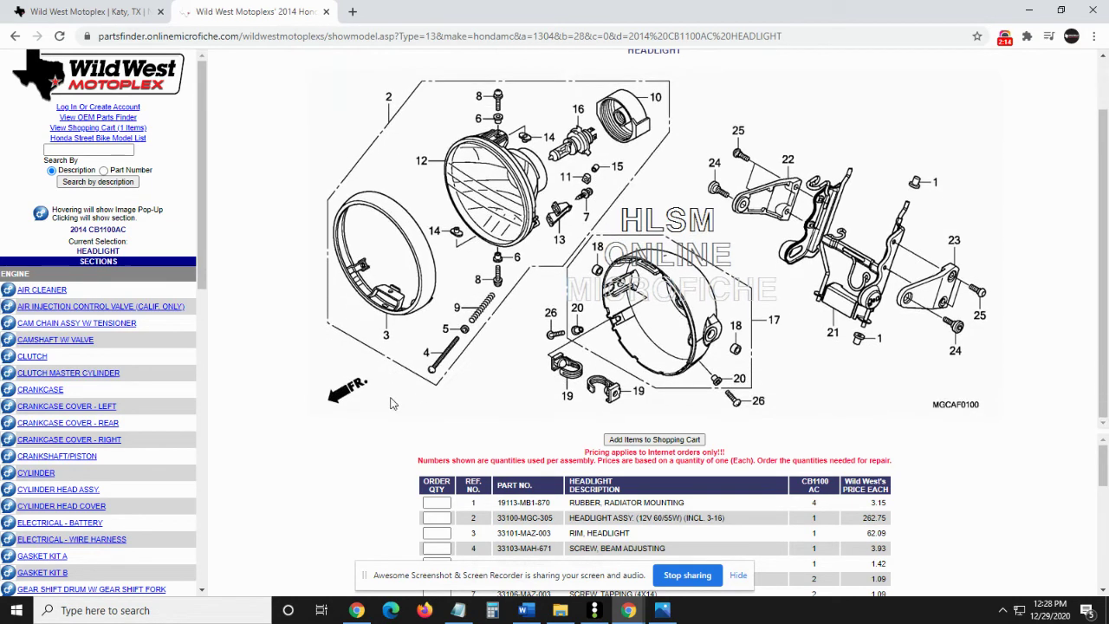
Order a quantity of 1 of the headlight assembly, part 33100-MGC-305, and add it to the shopping cart
{"action": "left_click", "coordinate": [440, 517]}
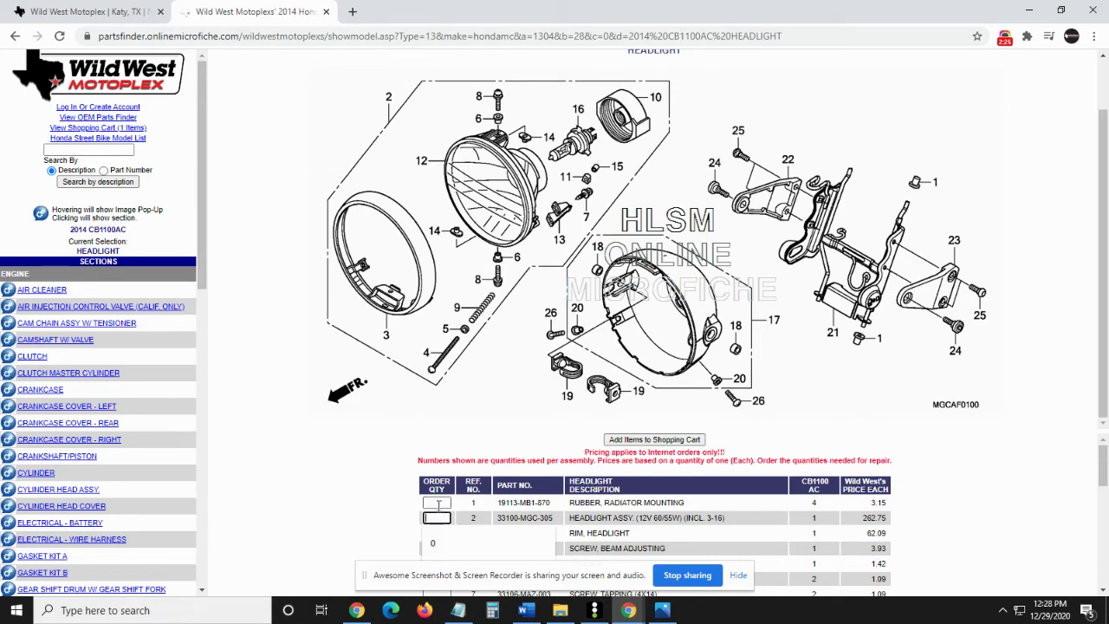
{"action": "left_click", "coordinate": [320, 515]}
{"action": "scroll", "coordinate": [345, 407], "scroll_direction": "down", "scroll_amount": 3}
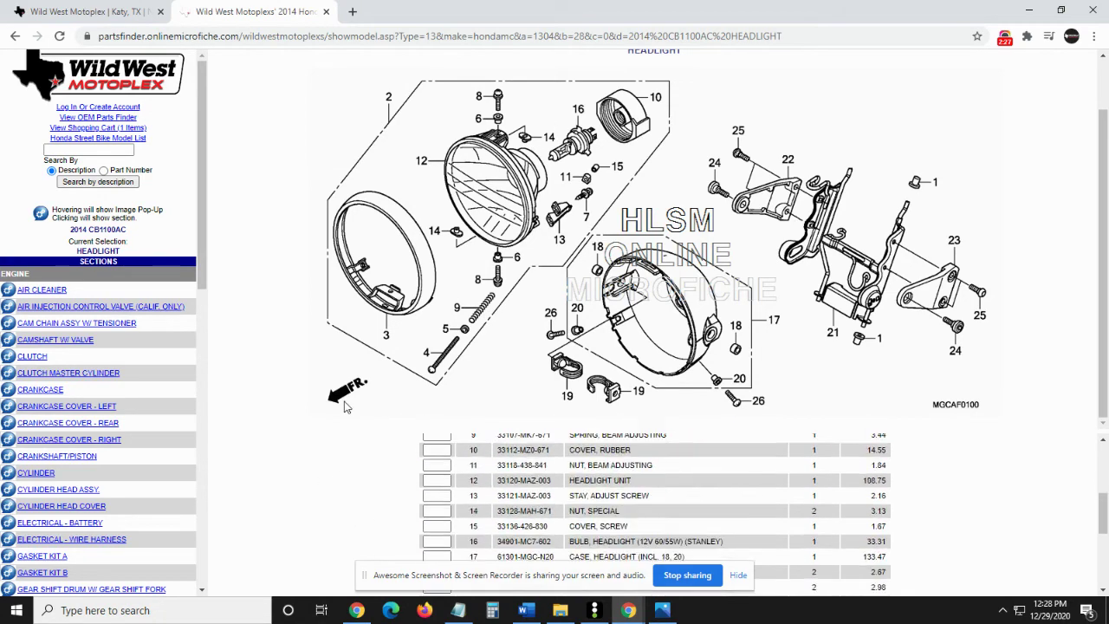
{"action": "scroll", "coordinate": [520, 485], "scroll_direction": "down", "scroll_amount": 5}
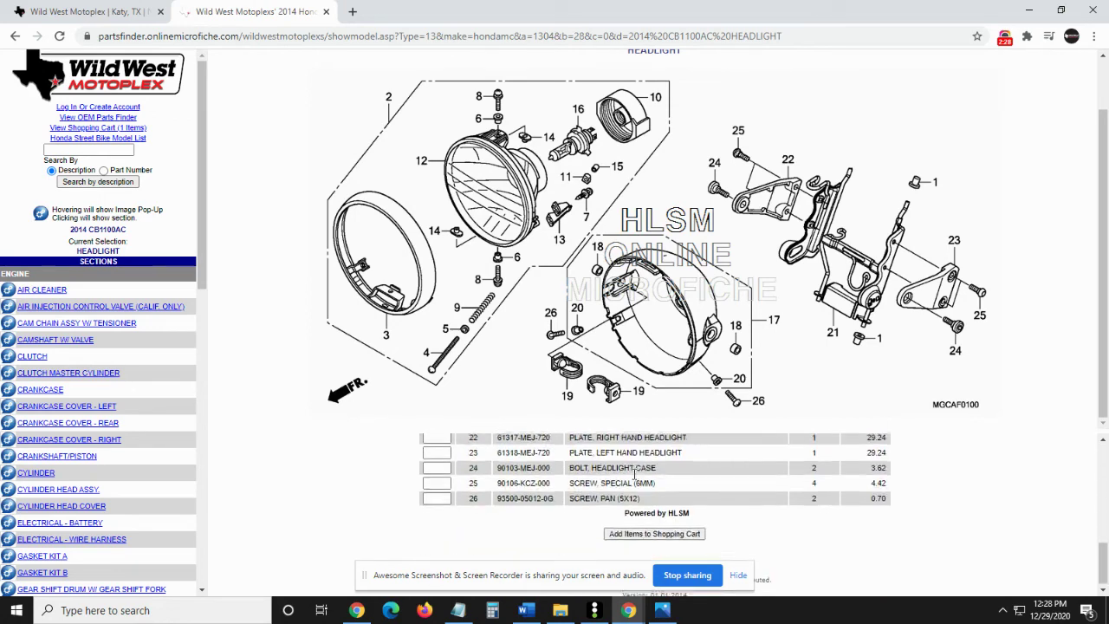
{"action": "left_click", "coordinate": [656, 531]}
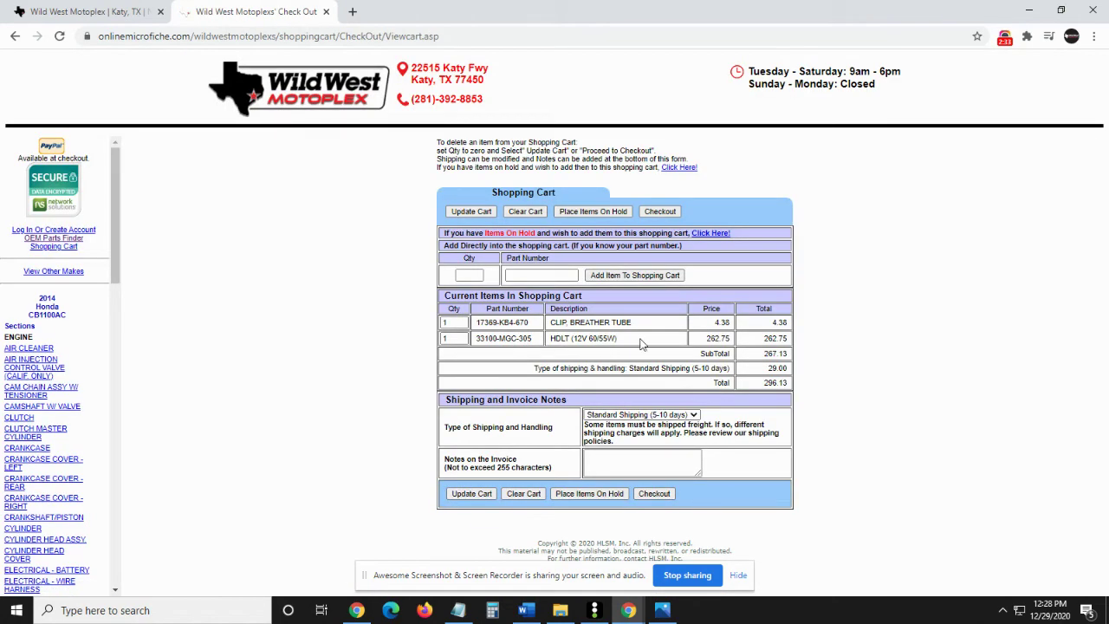
Remove the breather tube clip from the shopping cart by setting its quantity to 0 and updating the cart
{"action": "left_click", "coordinate": [459, 323]}
{"action": "left_click", "coordinate": [463, 494]}
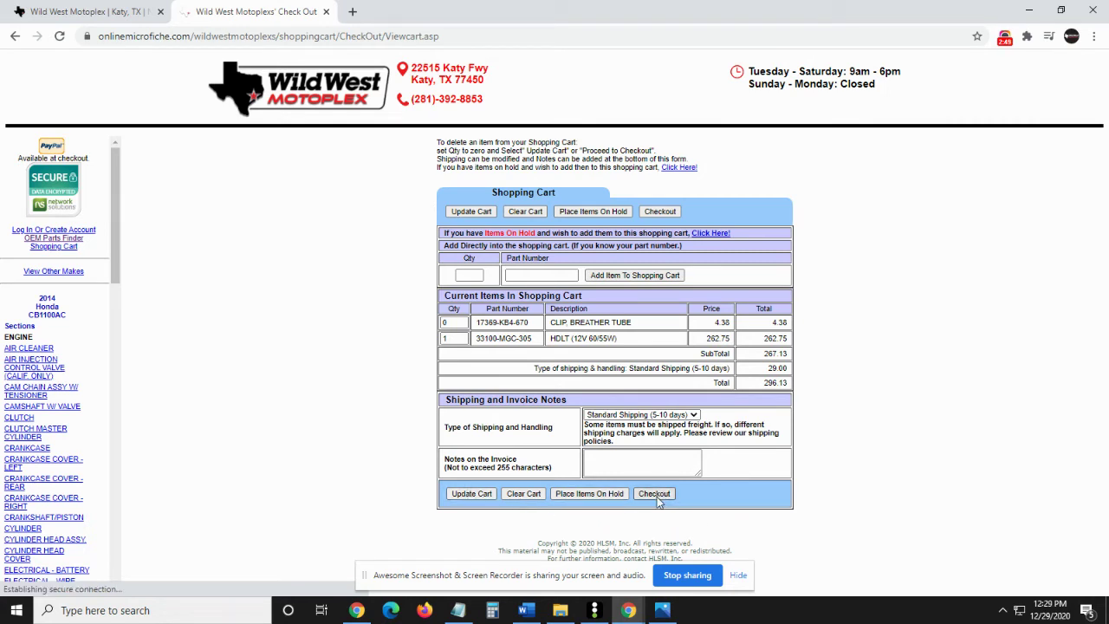
{"action": "left_click", "coordinate": [14, 38]}
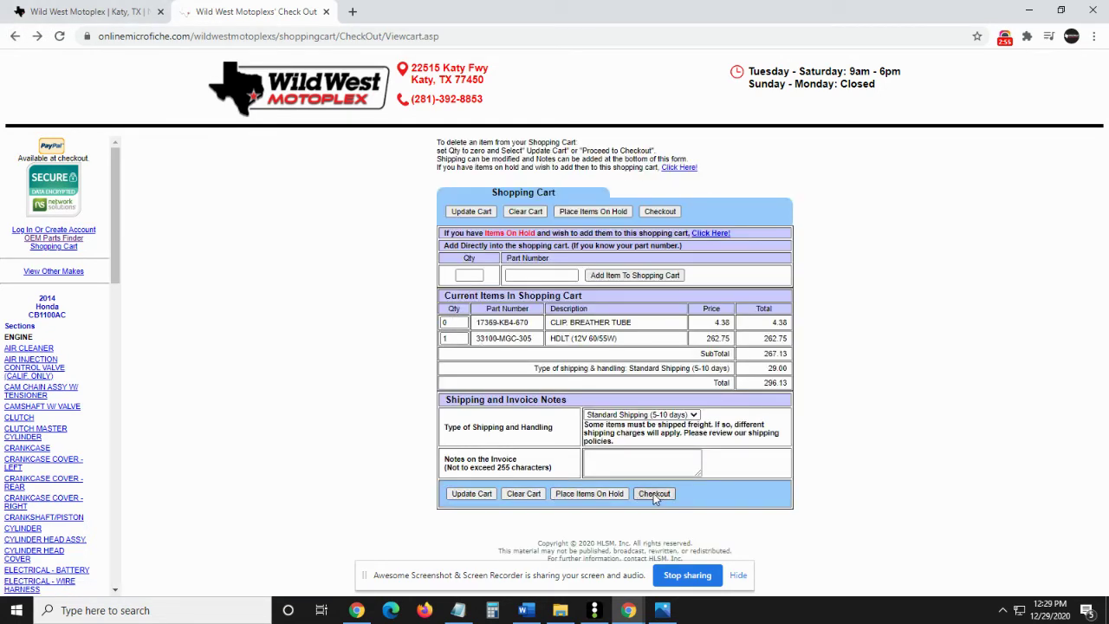
{"action": "left_click", "coordinate": [468, 214]}
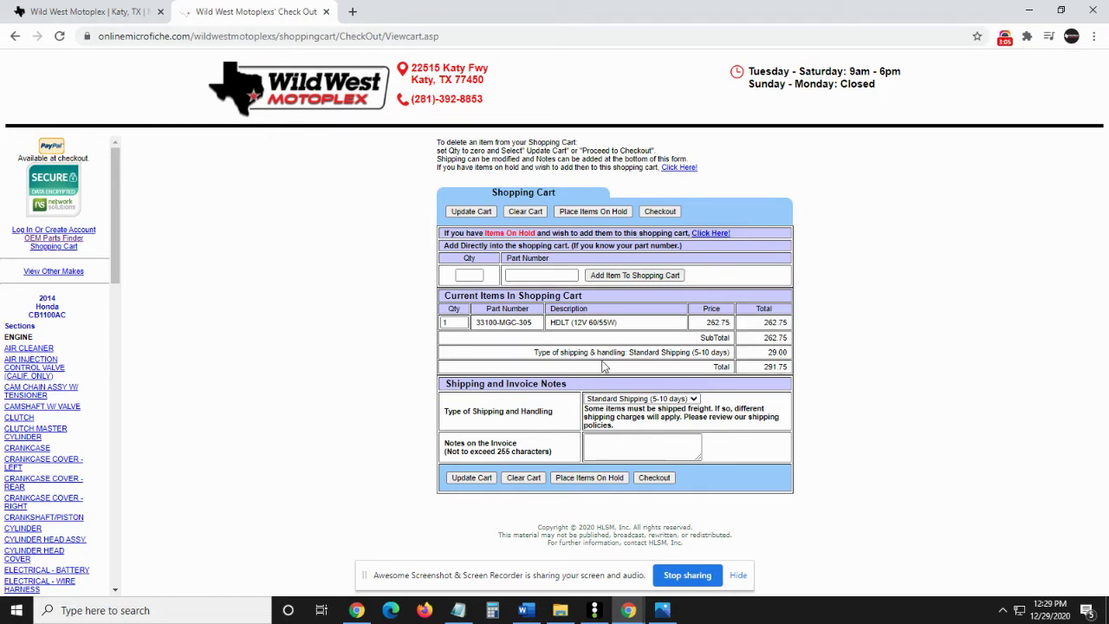
Select Standard Shipping (5-10 days) and proceed to checkout as a new customer
{"action": "left_click", "coordinate": [622, 401]}
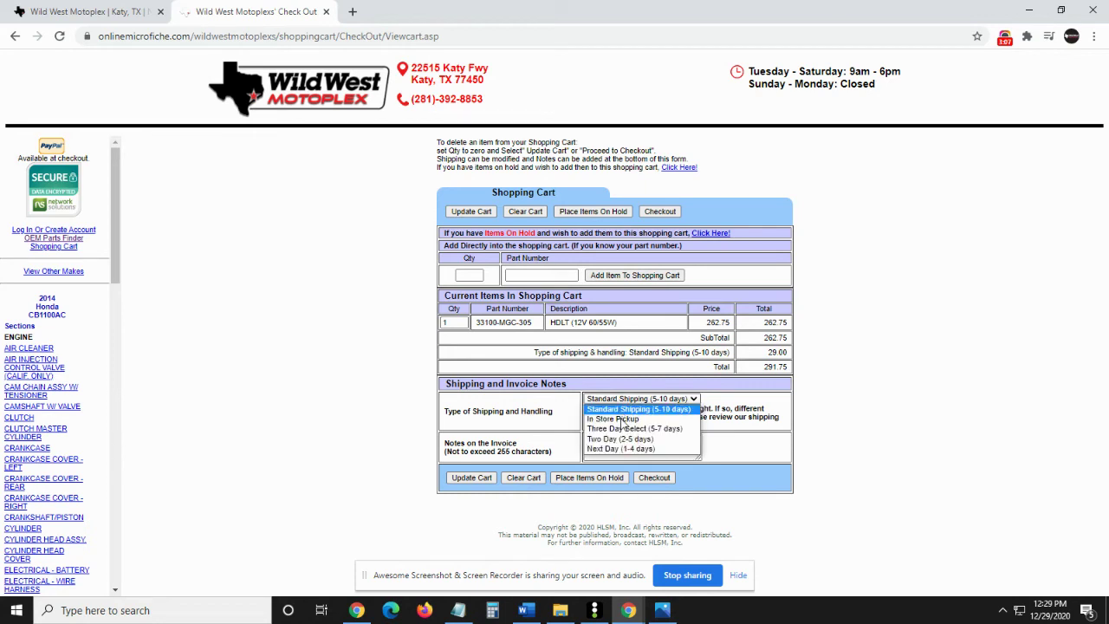
{"action": "left_click", "coordinate": [624, 409]}
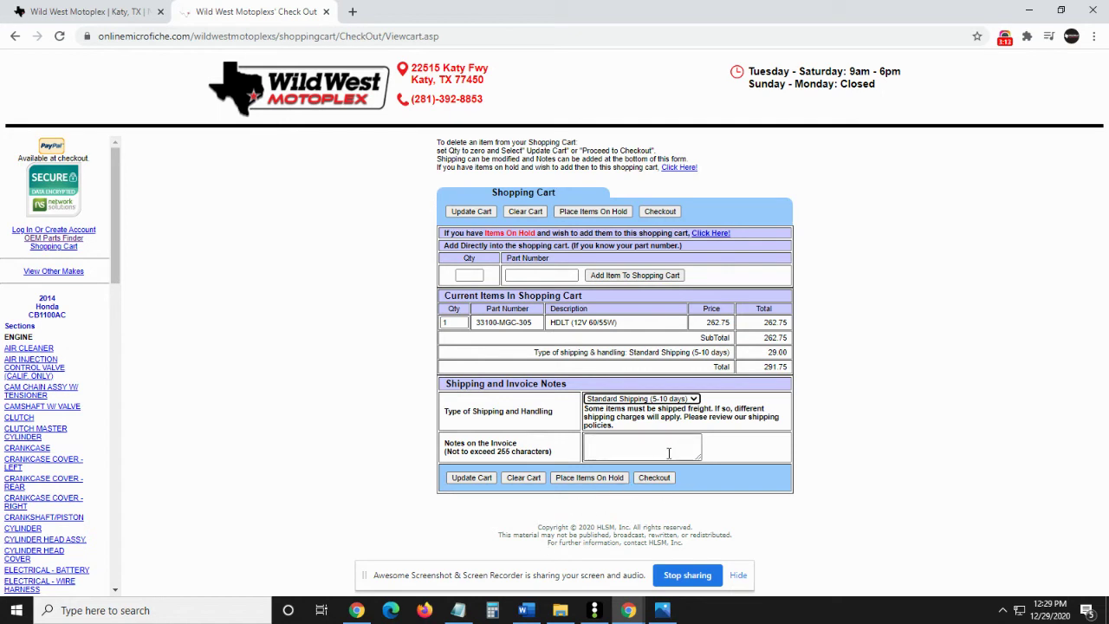
{"action": "left_click", "coordinate": [654, 477]}
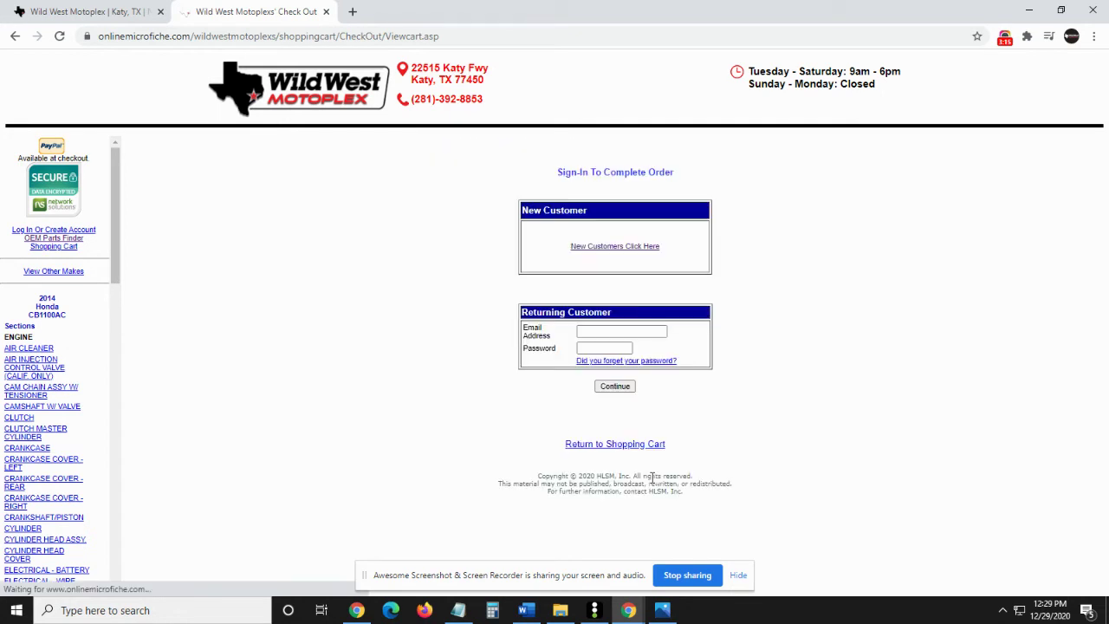
{"action": "left_click", "coordinate": [610, 247]}
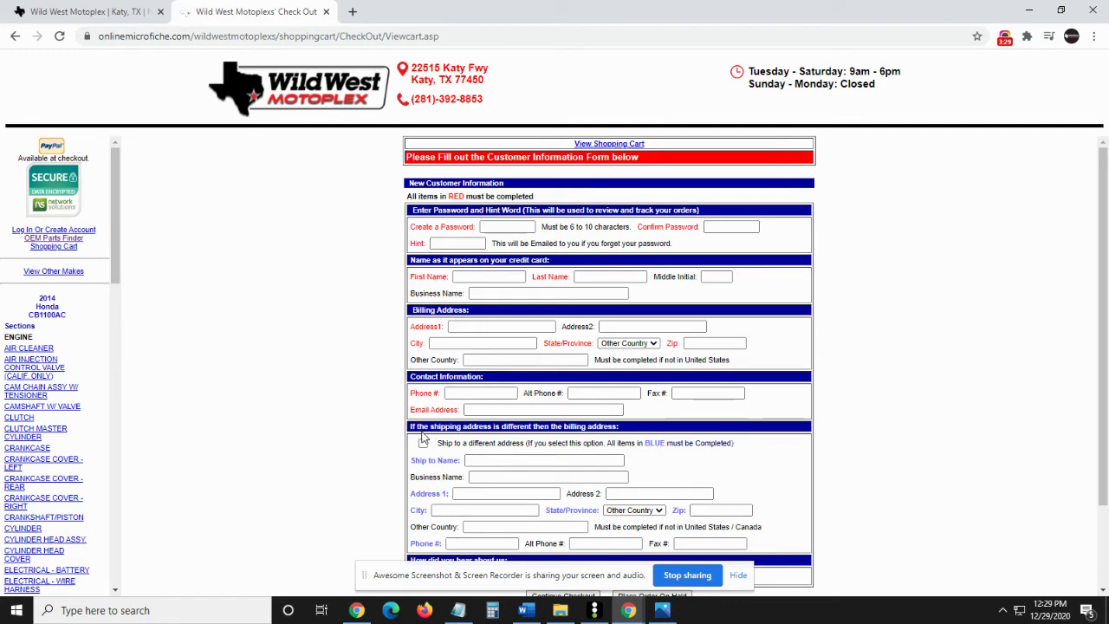
Examine the new customer information form, including the choices for how the customer heard about the store
{"action": "scroll", "coordinate": [352, 427], "scroll_direction": "down", "scroll_amount": 3}
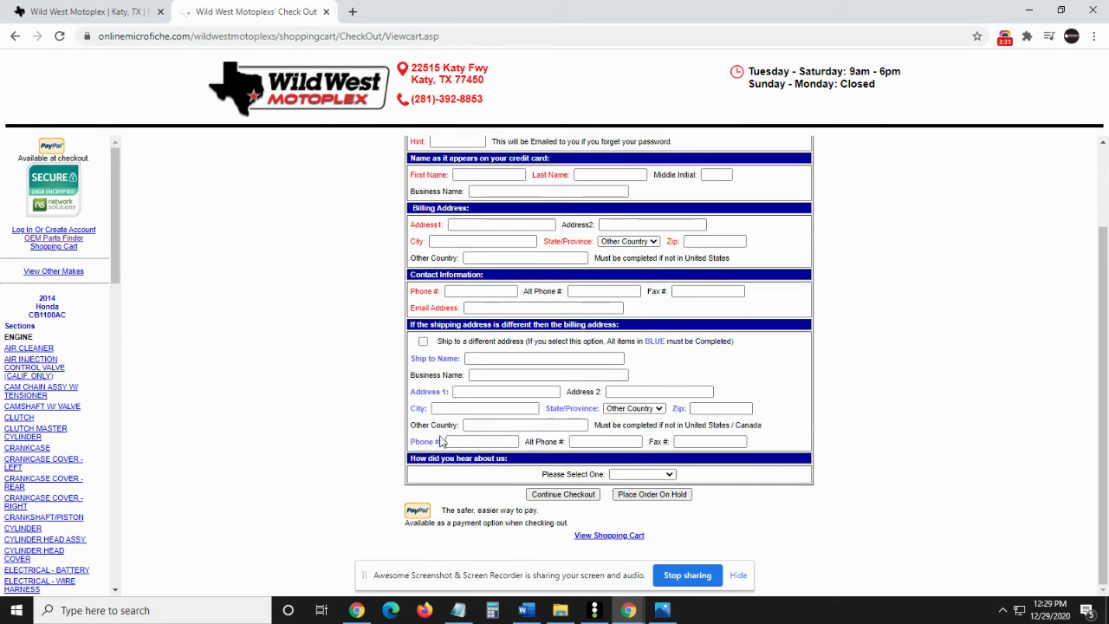
{"action": "left_click", "coordinate": [670, 475]}
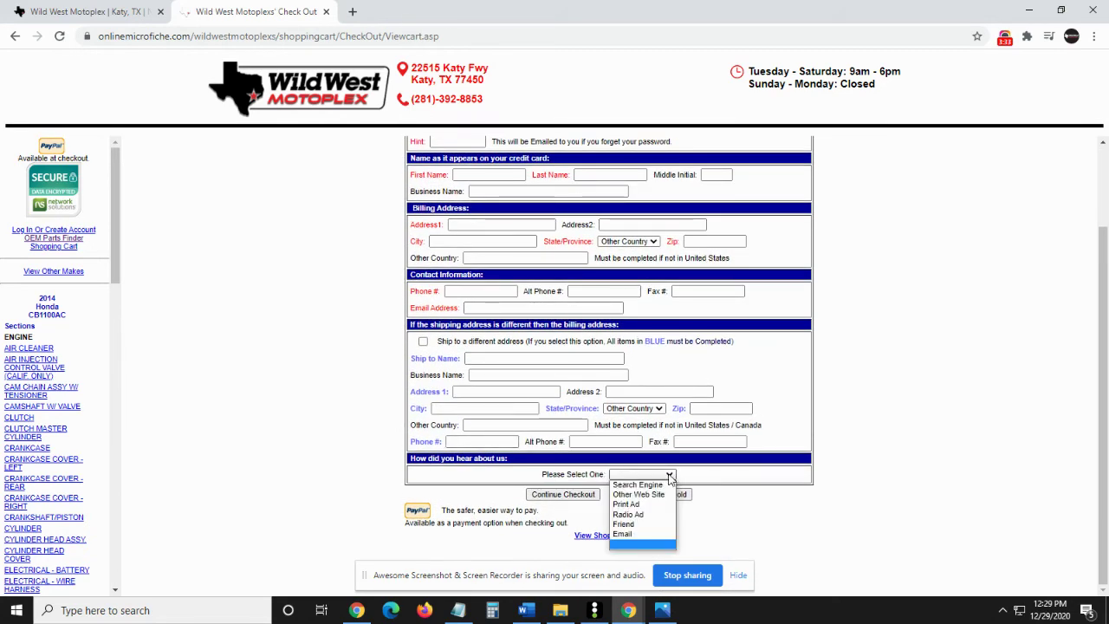
{"action": "left_click", "coordinate": [665, 478]}
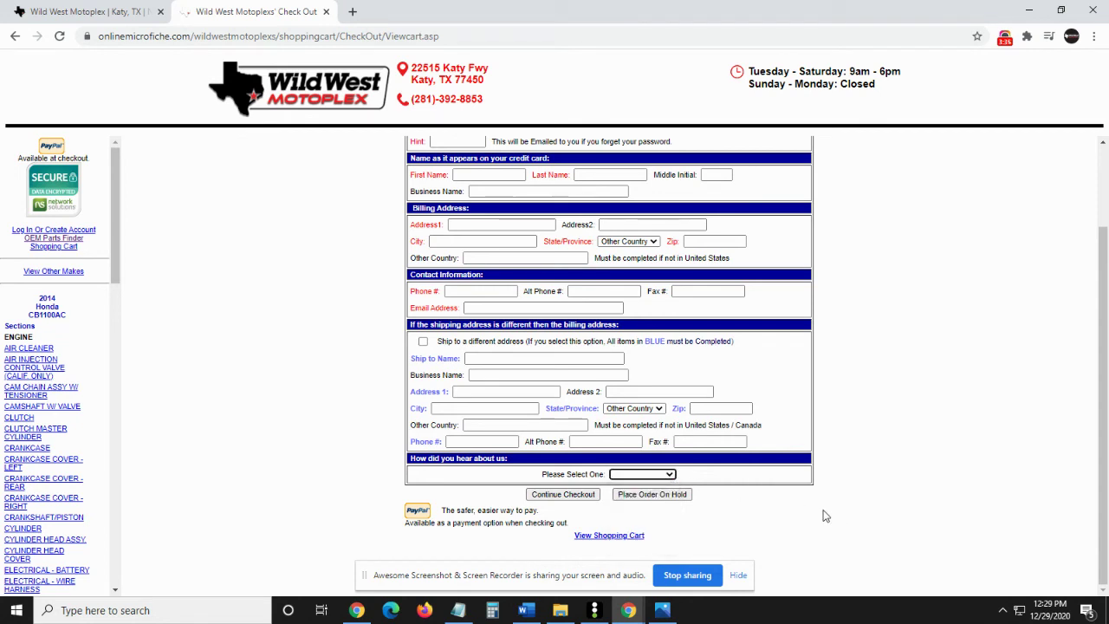
Try to continue checkout with the customer form left blank, and read through the missing-field alert before dismissing it
{"action": "left_click", "coordinate": [562, 500]}
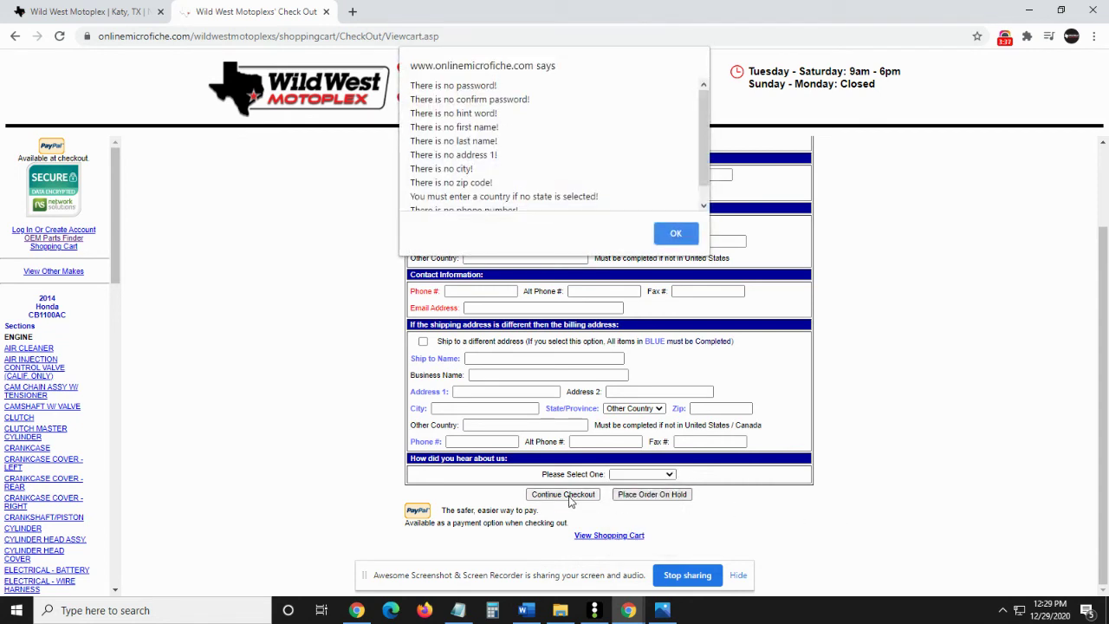
{"action": "scroll", "coordinate": [616, 136], "scroll_direction": "down", "scroll_amount": 2}
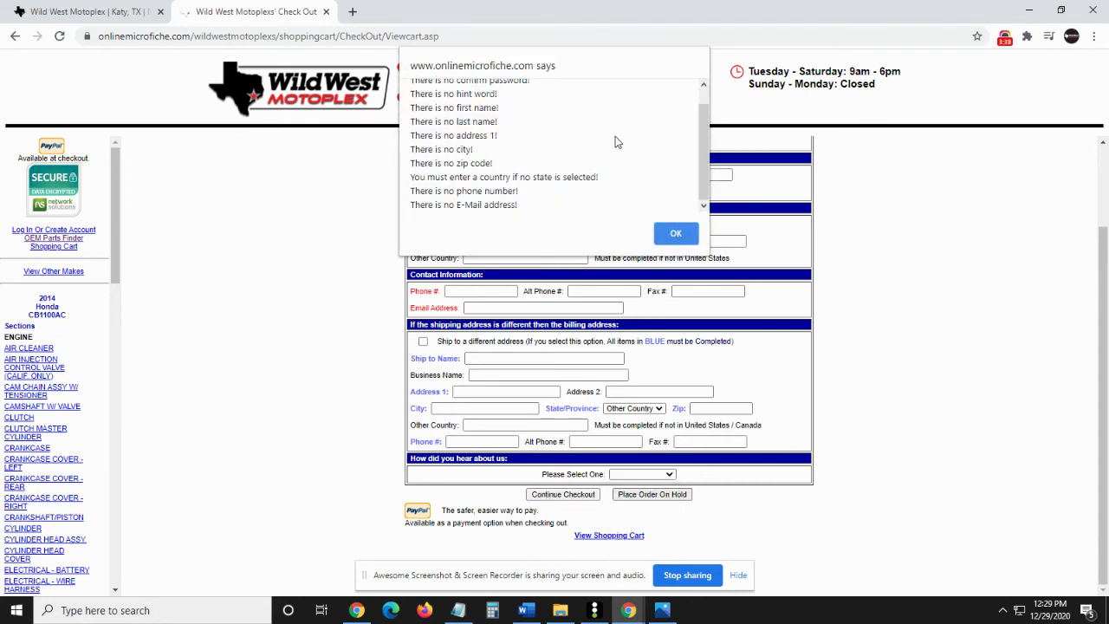
{"action": "left_click", "coordinate": [676, 234]}
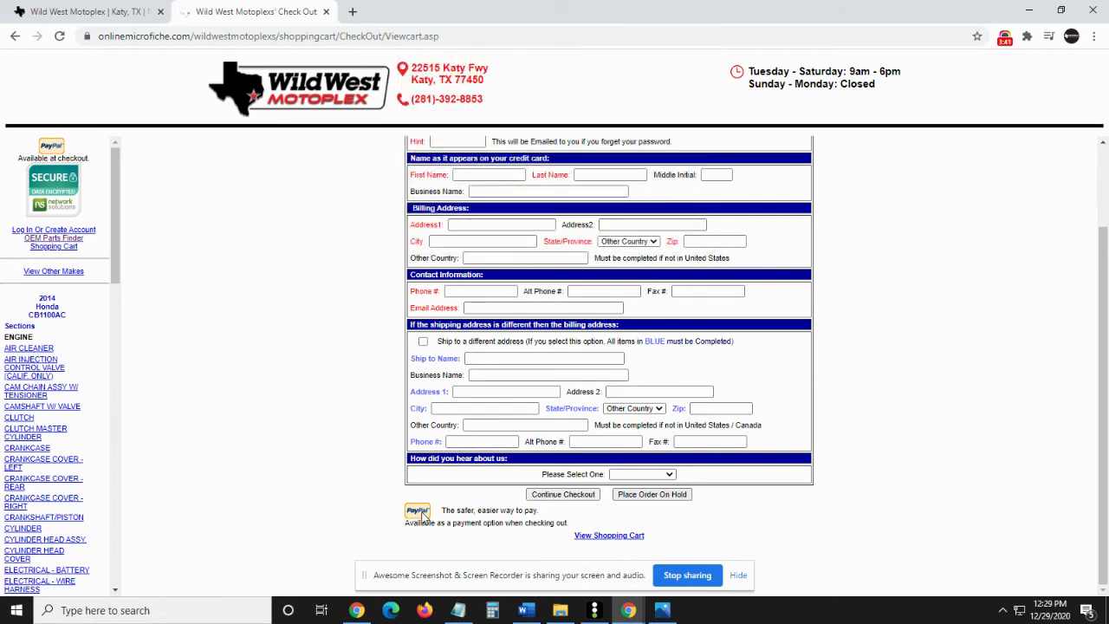